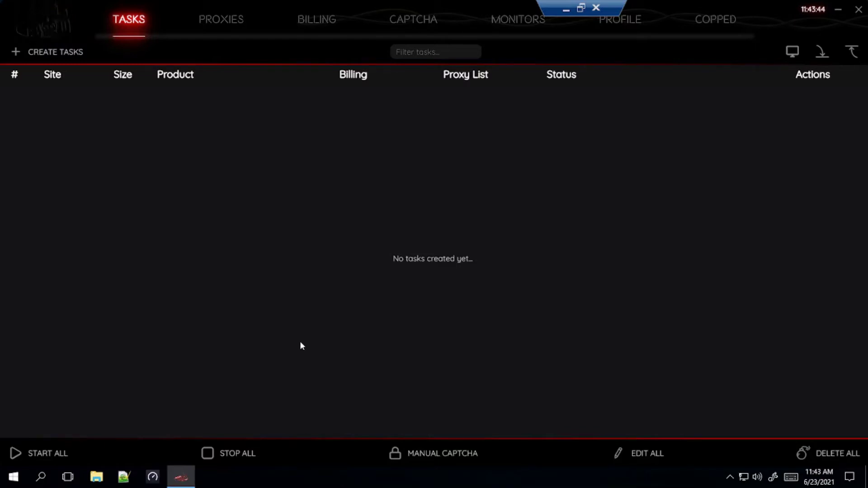
Step: Create a new task with Footlocker as the site
left_click(75, 52)
left_click(383, 202)
type("footl")
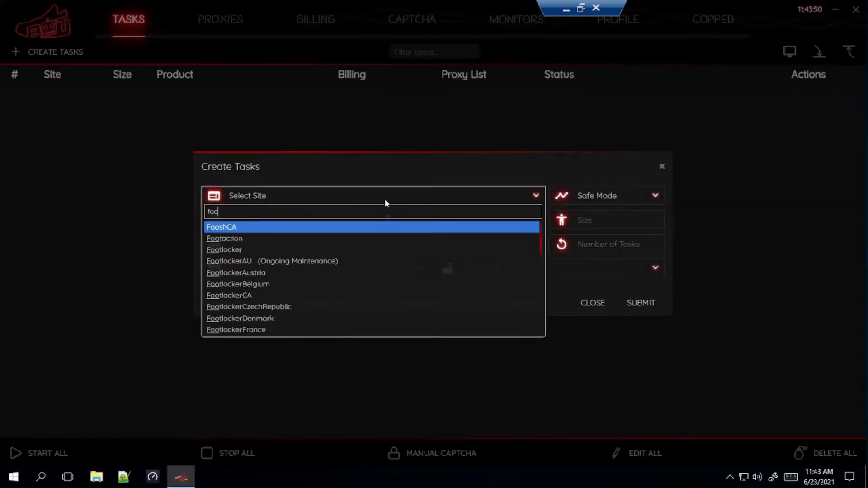
key("Return")
Step: Keep Smooth as the task mode, select the SKU field, and minimise the bot to reach Chrome
left_click(616, 199)
left_click(621, 219)
left_click(327, 213)
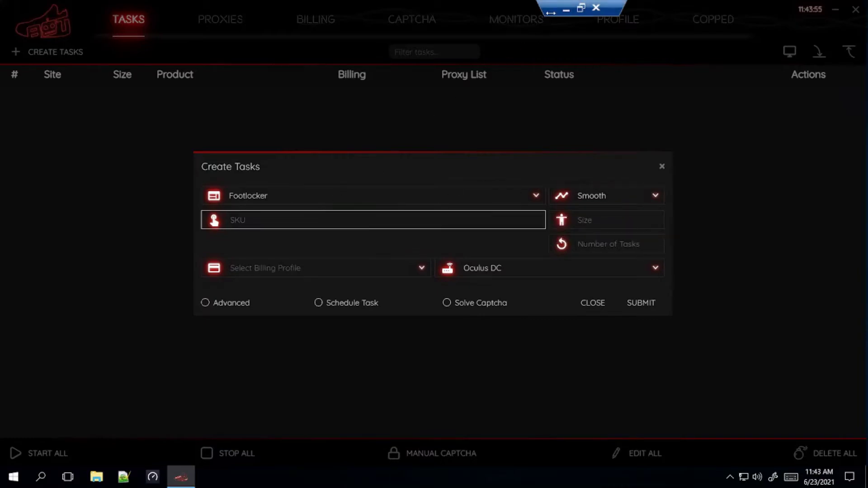
left_click(567, 10)
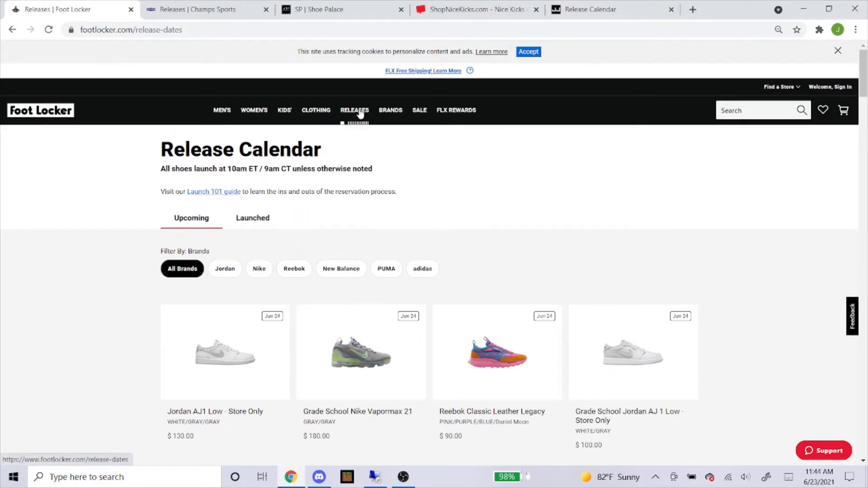
Step: Open the Nike Dunk Low from Foot Locker's Release Calendar in a new tab
scroll(420, 221, "down", 3)
scroll(421, 221, "down", 12)
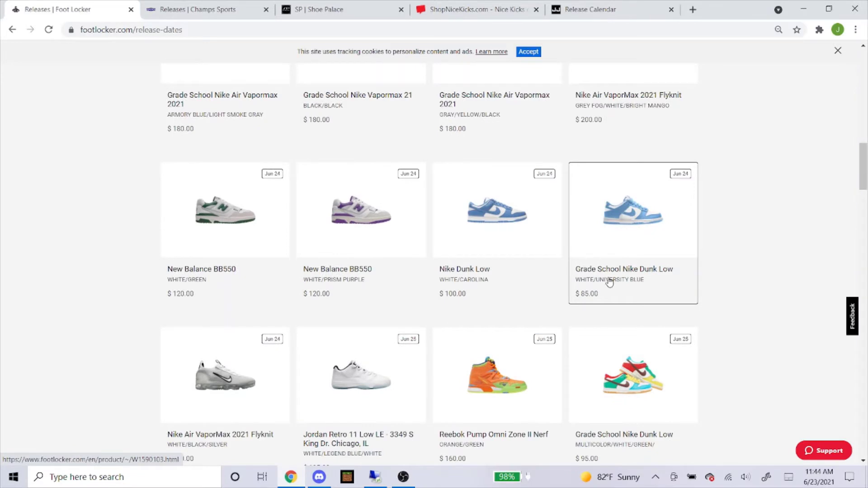
right_click(480, 227)
left_click(502, 233)
left_click(178, 8)
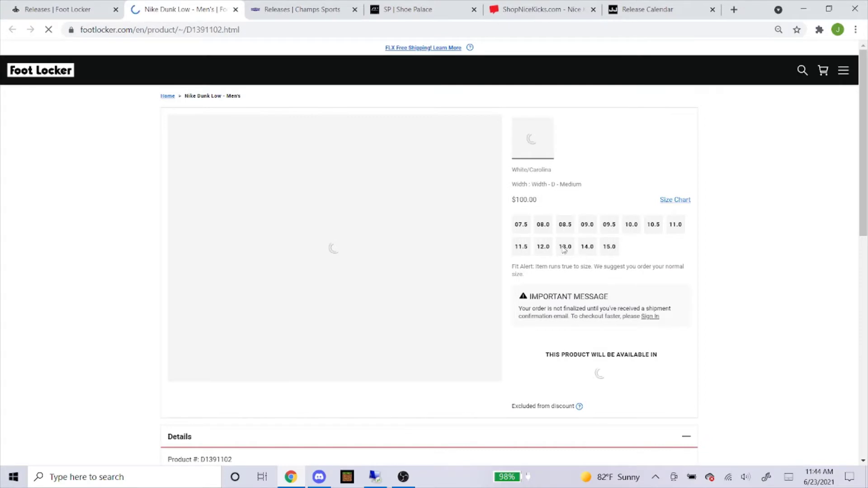
Step: Copy product number D1391102 and paste it into the bot's SKU field
left_click(522, 270)
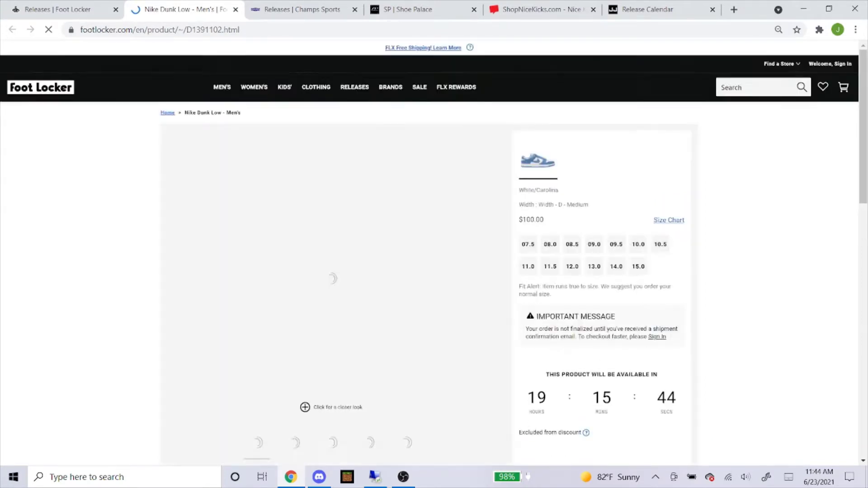
scroll(428, 258, "down", 5)
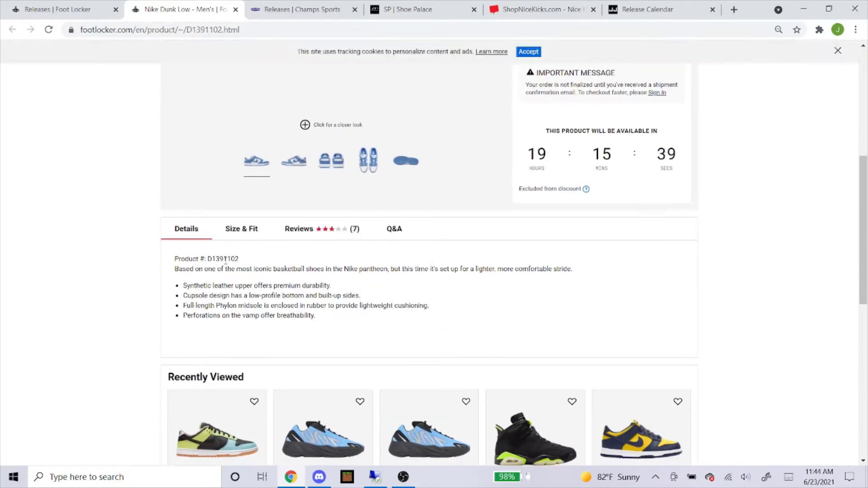
double_click(226, 260)
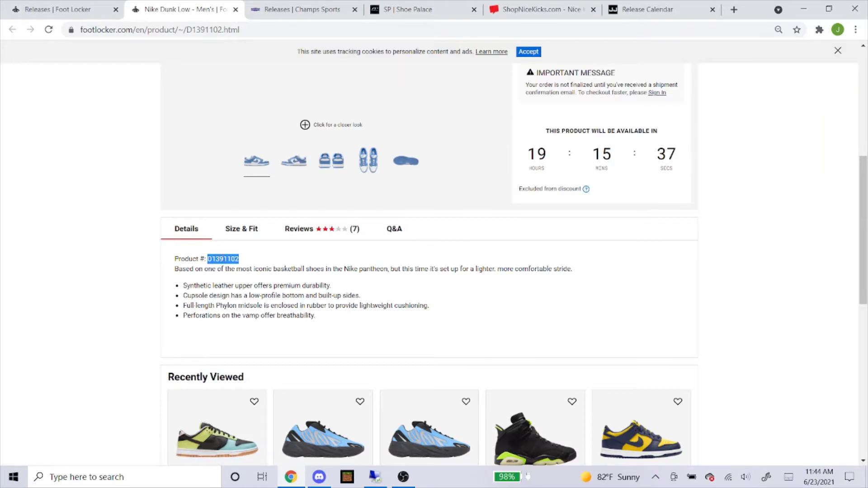
right_click(228, 258)
left_click(242, 268)
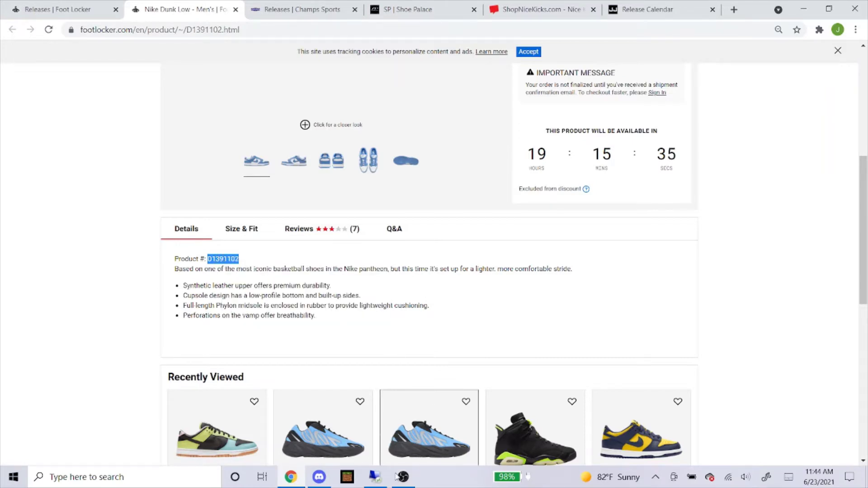
left_click(375, 479)
right_click(245, 220)
left_click(268, 241)
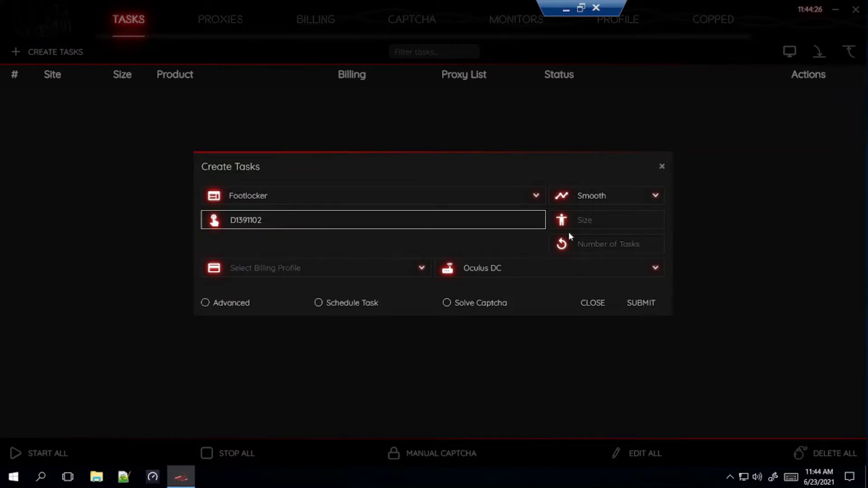
left_click(582, 223)
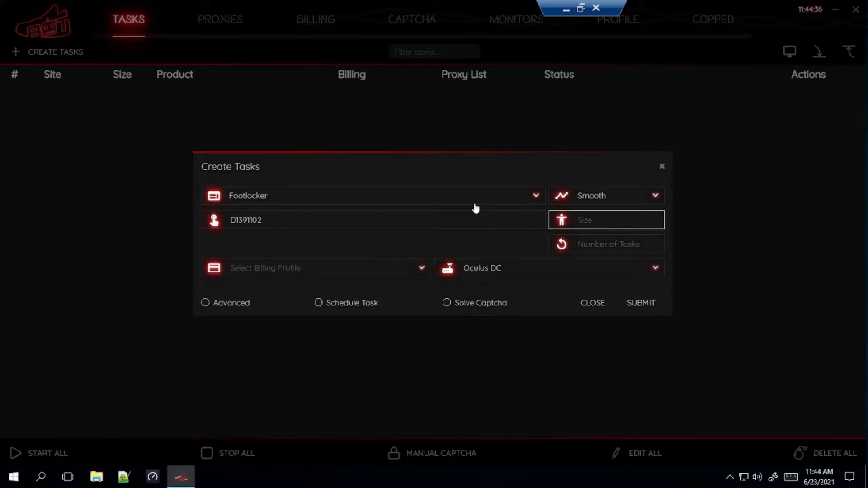
type("9,9.5,10,10.5,11")
key("BackSpace")
key("BackSpace")
key("BackSpace")
key("BackSpace")
key("BackSpace")
key("BackSpace")
key("BackSpace")
key("BackSpace")
key("BackSpace")
key("BackSpace")
key("BackSpace")
key("BackSpace")
key("BackSpace")
key("BackSpace")
key("BackSpace")
key("BackSpace")
key("Caps_Lock")
type("RA")
key("Caps_Lock")
key("BackSpace")
key("BackSpace")
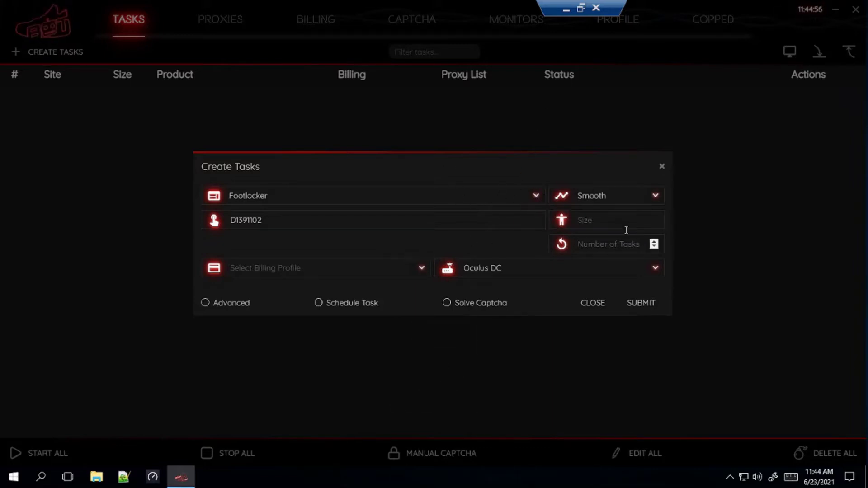
Step: Assign the first saved billing profile to the Footlocker task and bring up the proxy list choices
left_click(349, 273)
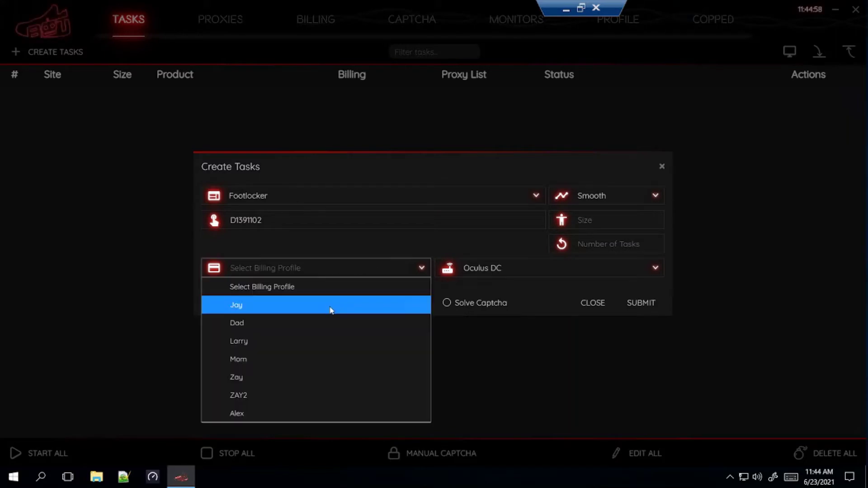
left_click(330, 307)
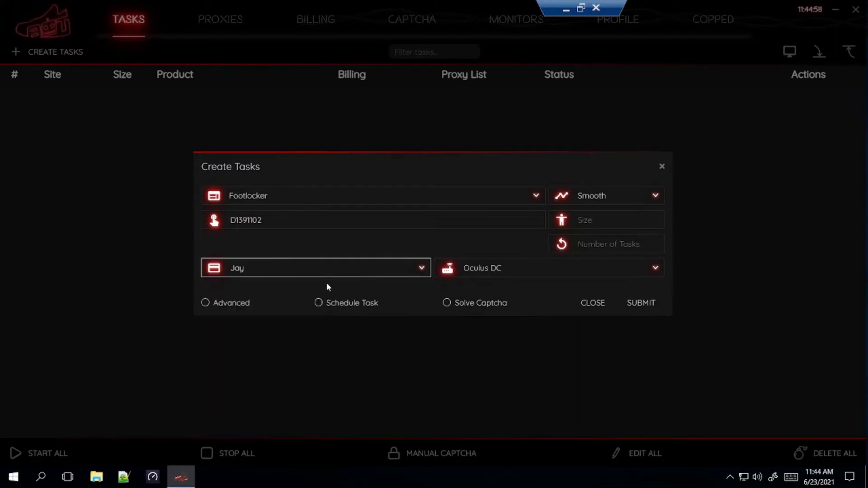
left_click(566, 273)
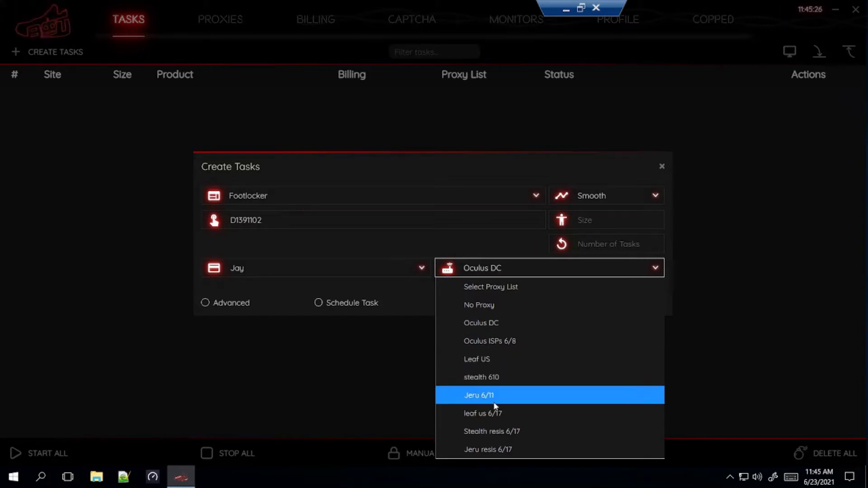
Step: Set the task's proxy list to Leaf US
left_click(479, 360)
left_click(493, 275)
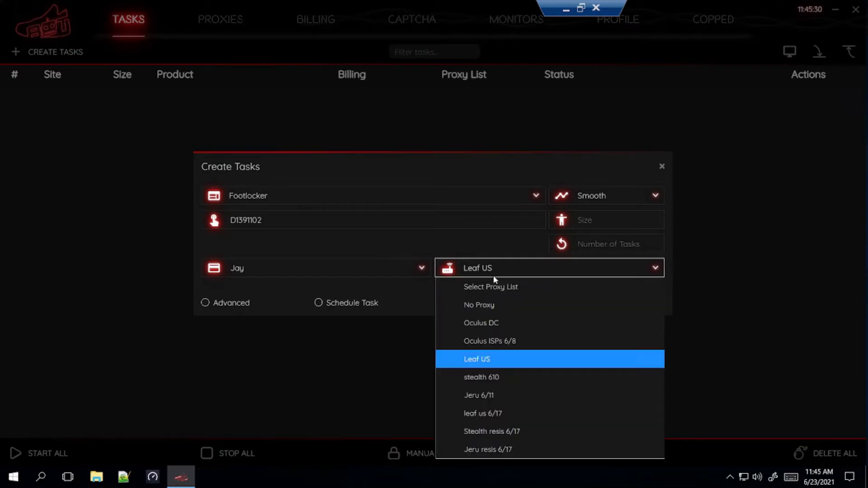
left_click(492, 272)
left_click(226, 303)
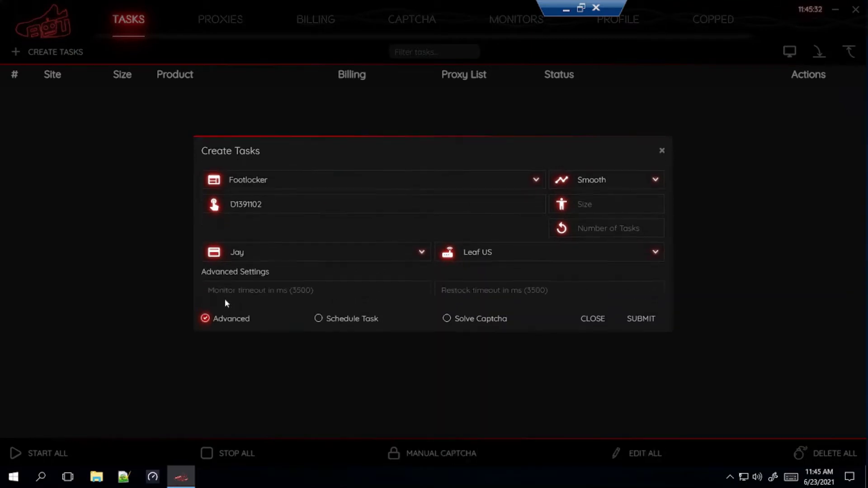
left_click(237, 321)
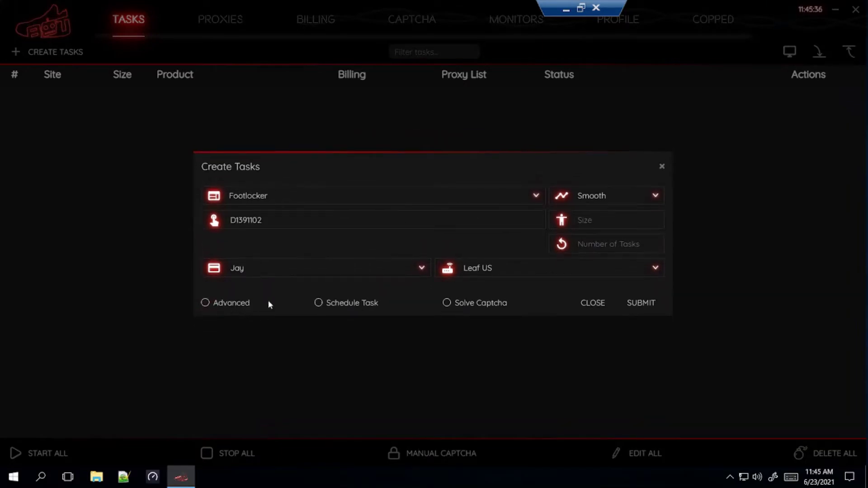
Step: Schedule the D1391102 task for 06:50:00 AM and submit it
left_click(357, 303)
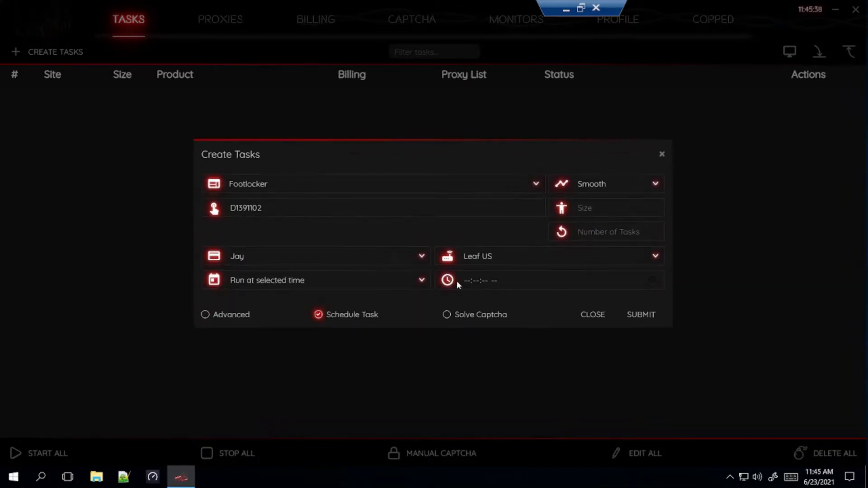
left_click(467, 275)
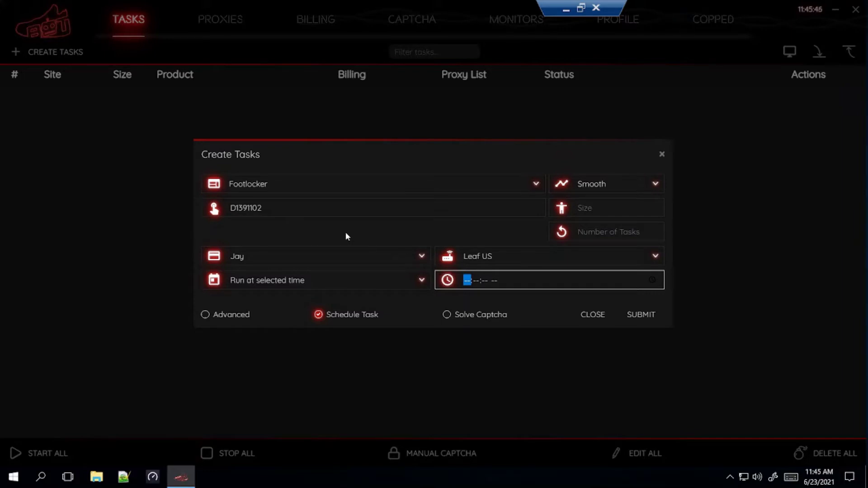
type("065000a")
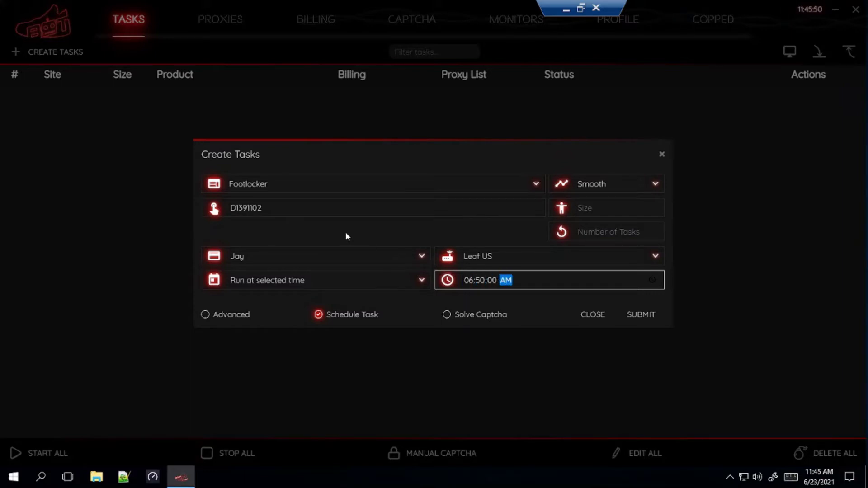
left_click(413, 298)
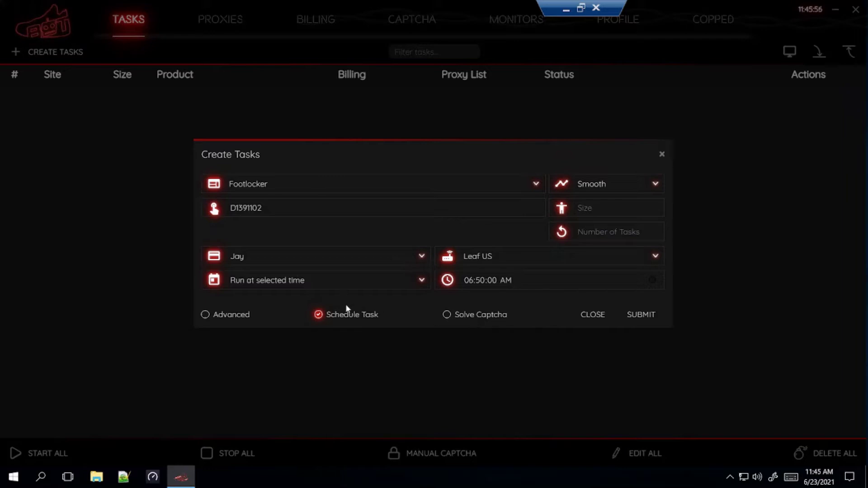
left_click(642, 315)
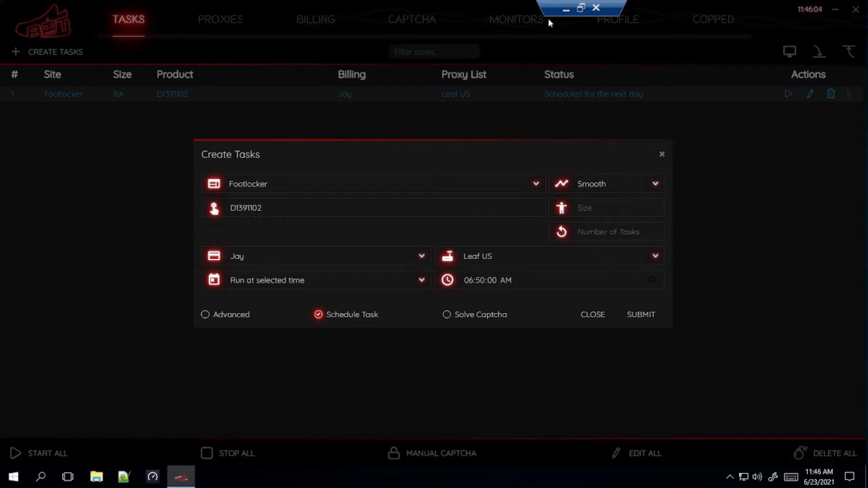
Step: Close the D1391102 page and open the Grade School Nike Dunk Low product page
left_click(566, 9)
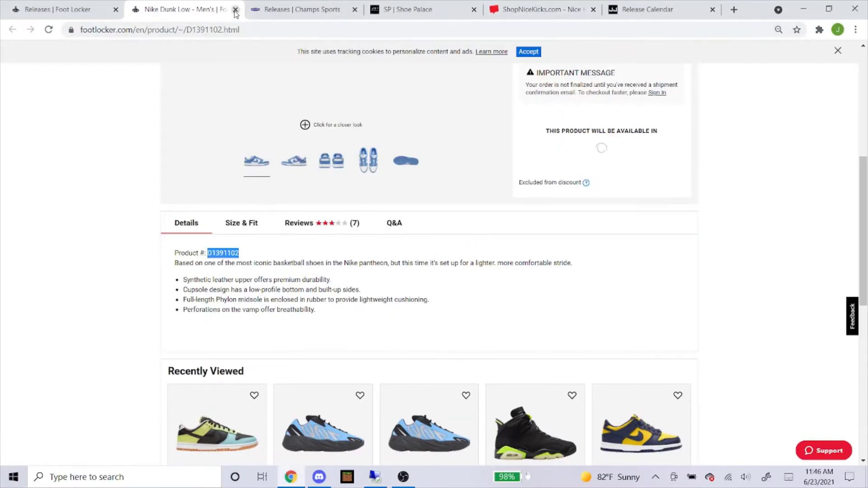
left_click(235, 10)
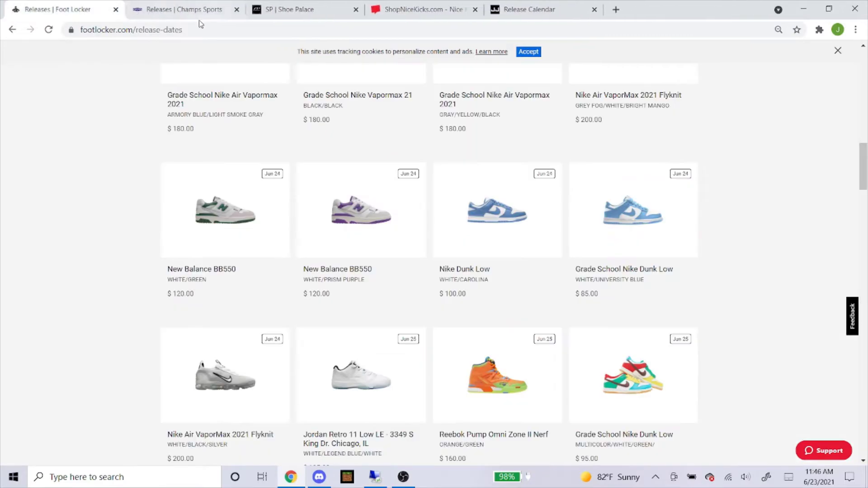
left_click(629, 240)
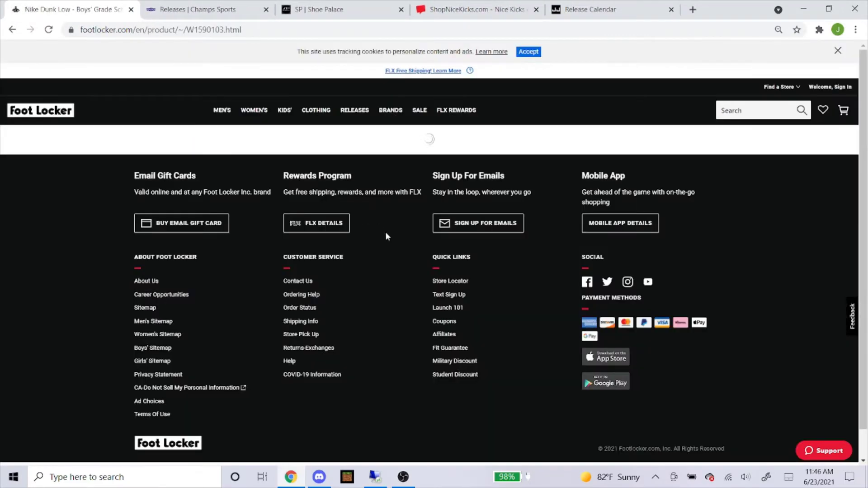
Step: Copy the Grade School Nike Dunk Low's product number W1590103
scroll(425, 272, "down", 5)
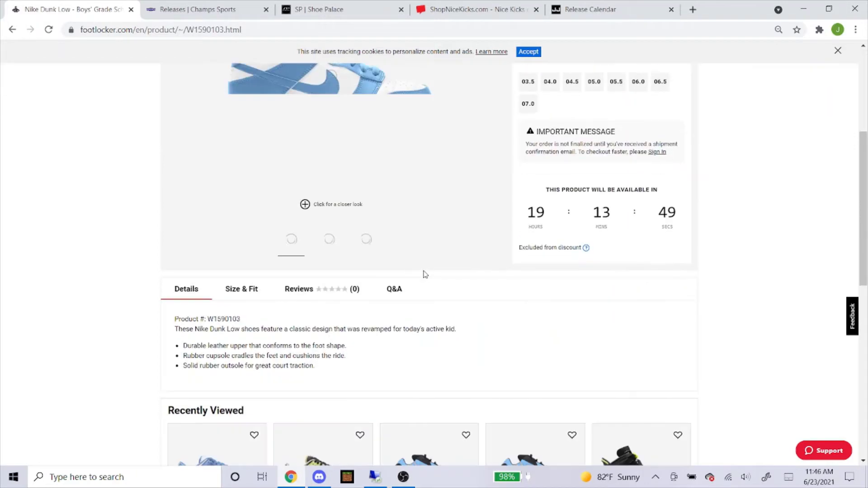
scroll(425, 274, "down", 2)
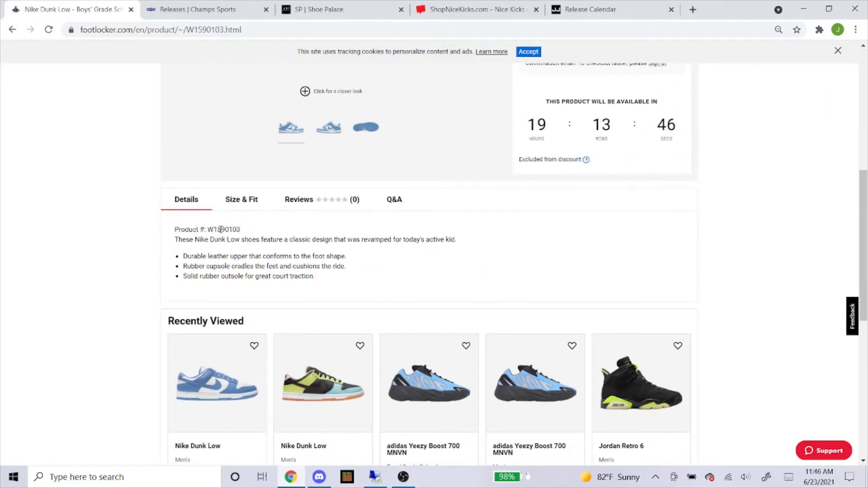
double_click(226, 244)
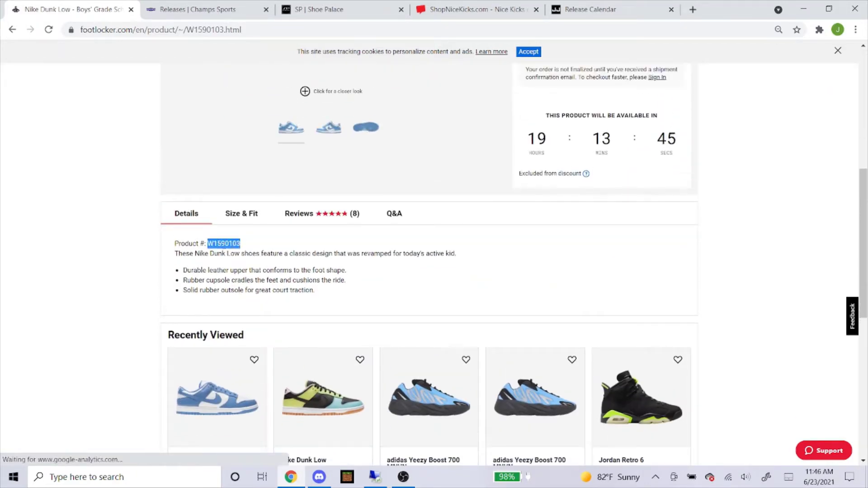
right_click(230, 244)
left_click(248, 254)
left_click(263, 251)
scroll(359, 273, "up", 4)
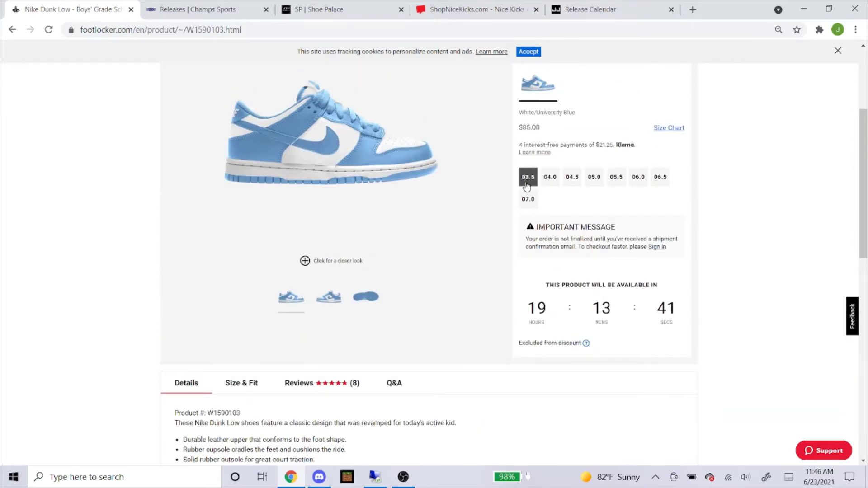
left_click(375, 477)
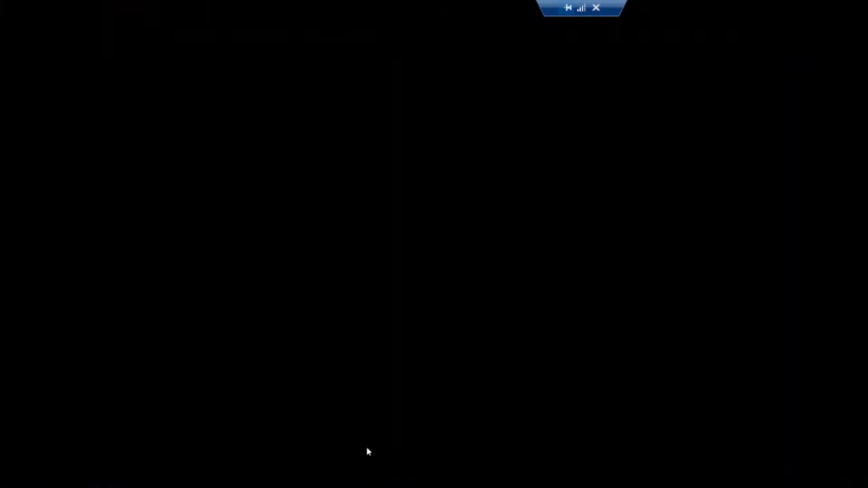
Step: Replace the SKU with W1590103 and enter sizes 4, 4.5, 5, 5.5, 6, 6.5, 7
double_click(329, 204)
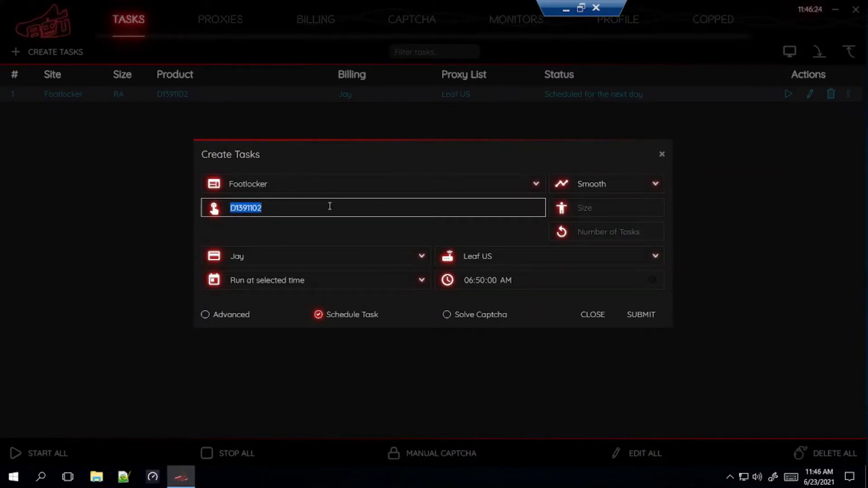
key("BackSpace")
right_click(332, 212)
left_click(351, 230)
left_click(577, 207)
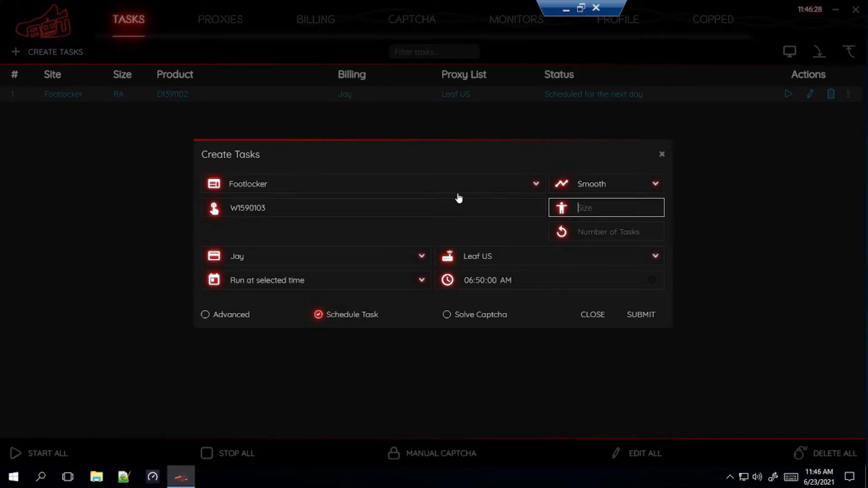
type("4,4.5,5,5.5,6,6.5,7")
left_click(401, 226)
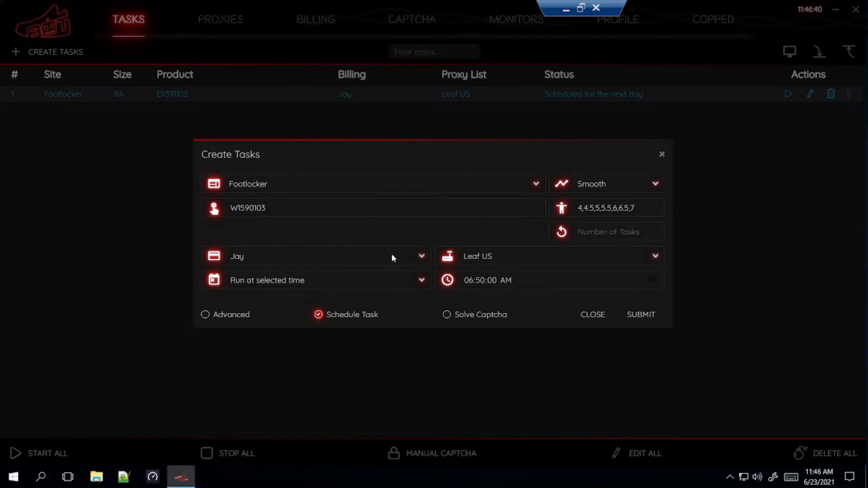
Step: Keep Leaf US as the proxy list, submit the W1590103 task, and close the form
left_click(507, 262)
left_click(492, 255)
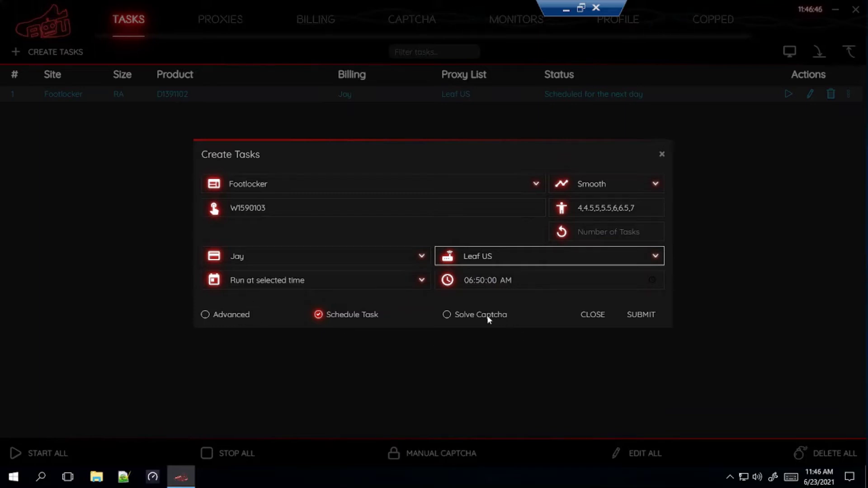
left_click(635, 316)
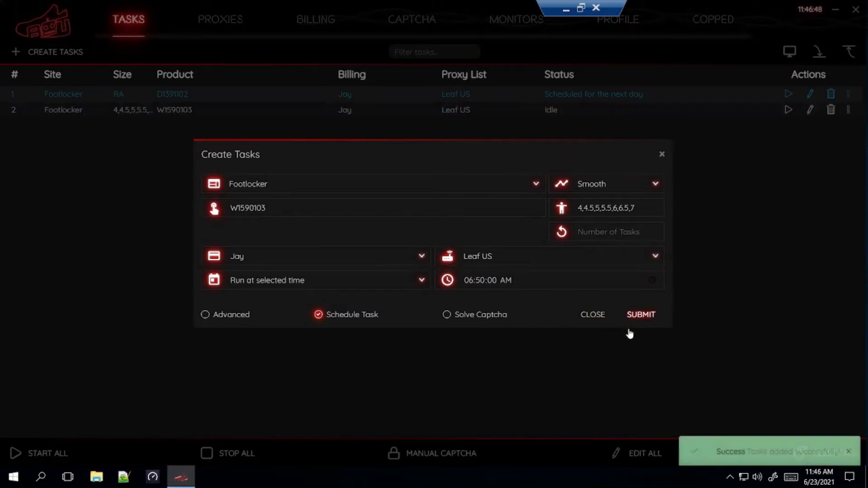
left_click(593, 315)
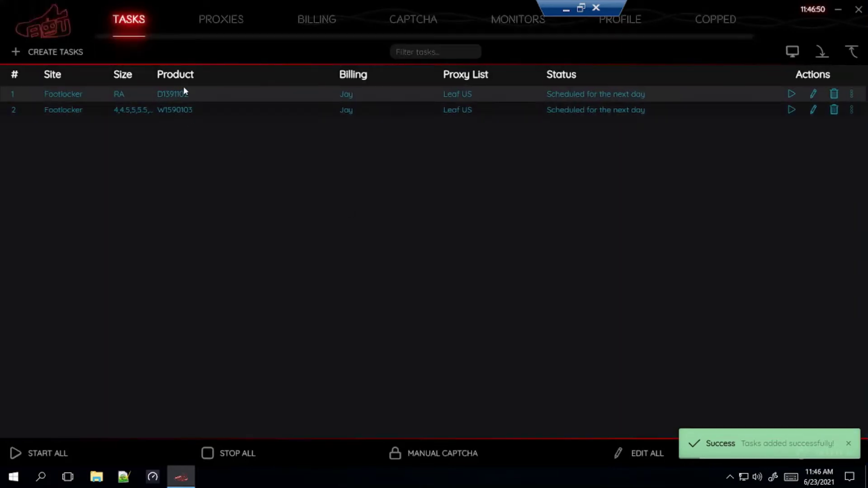